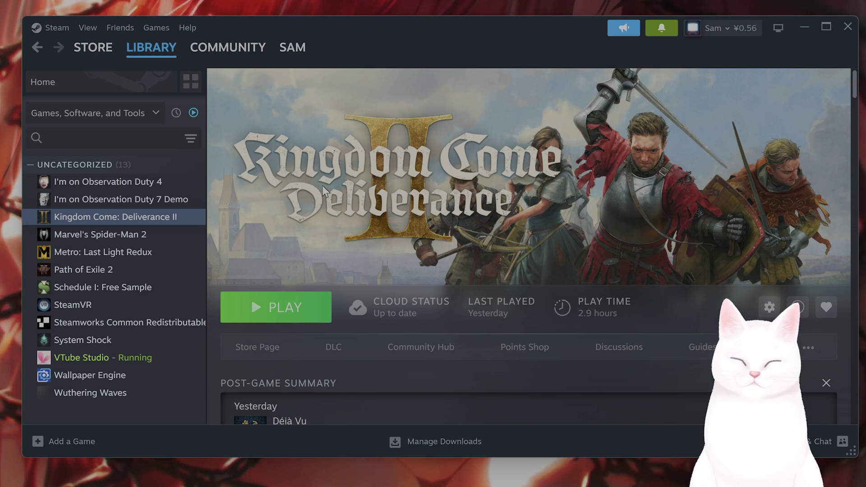
mouse_move(180, 471)
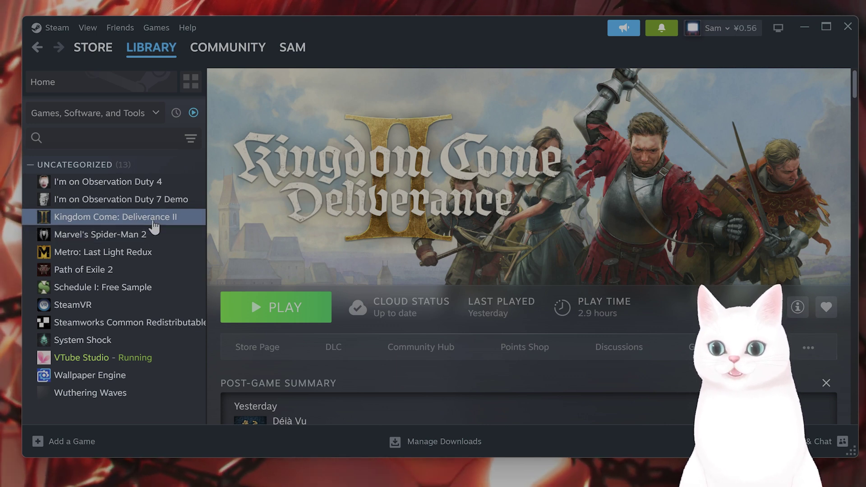
right_click(154, 227)
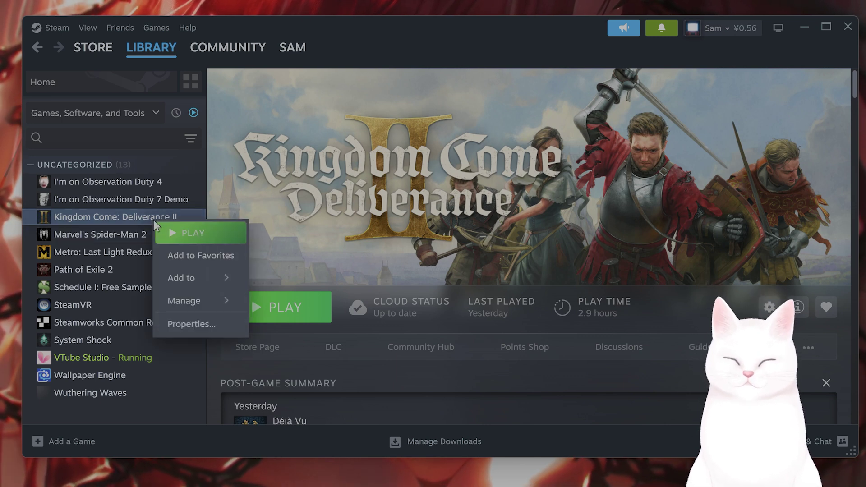
mouse_move(194, 301)
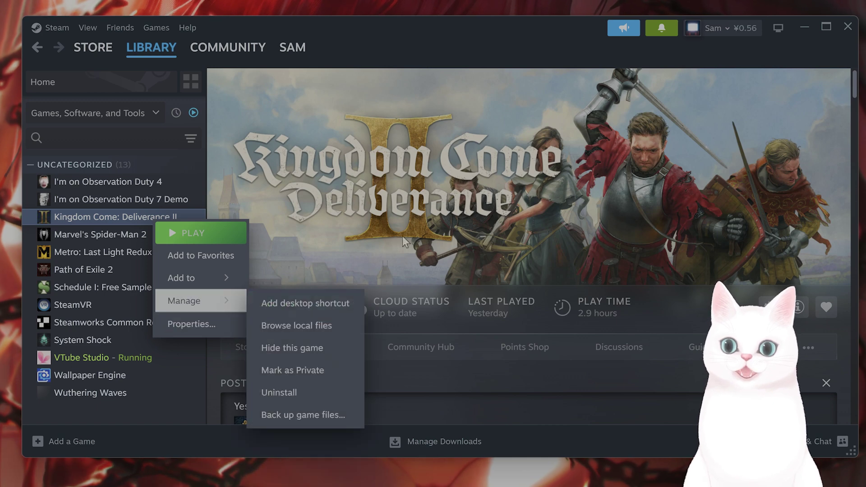
click(437, 226)
- Browse the installed files of Kingdom Come: Deliverance II and open the Win64MasterMasterSteamPGO folder inside Bin
right_click(147, 221)
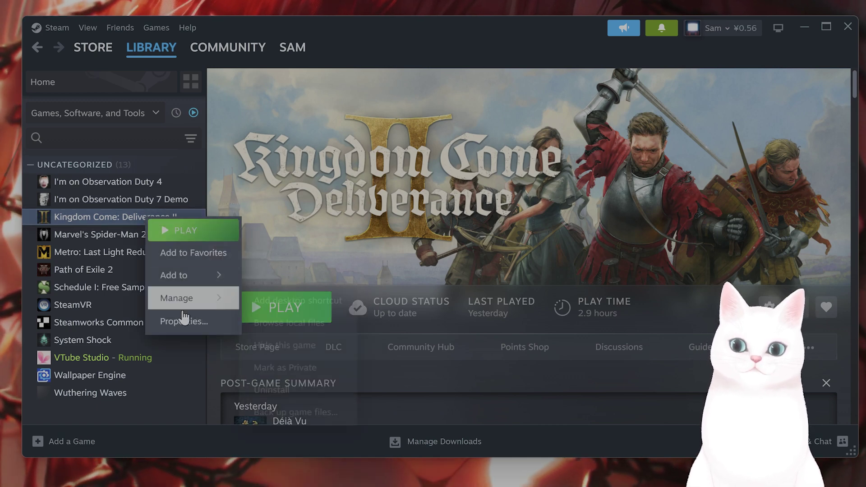
click(194, 320)
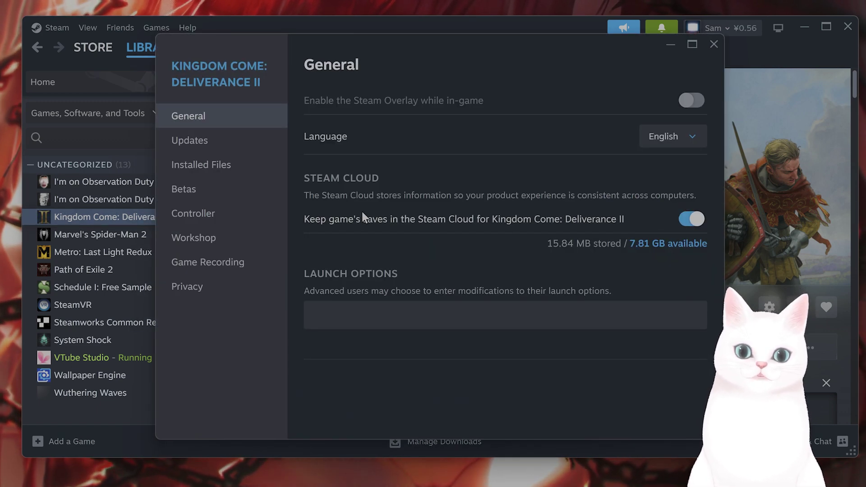
click(221, 172)
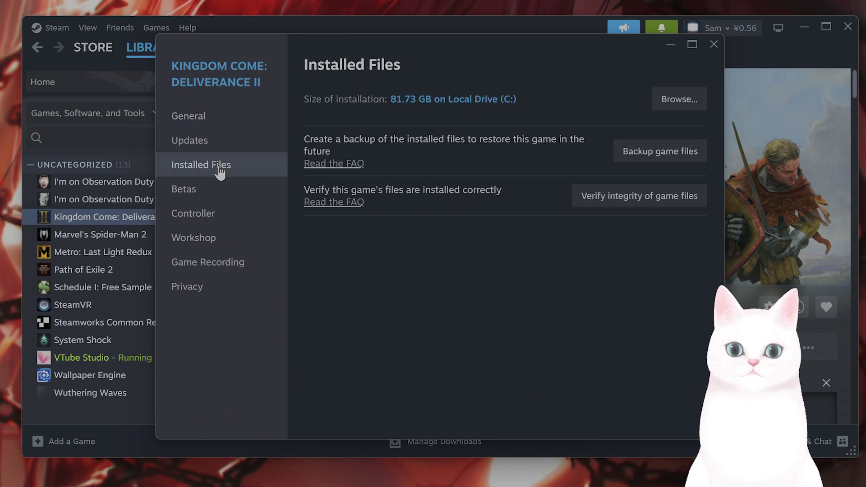
click(674, 104)
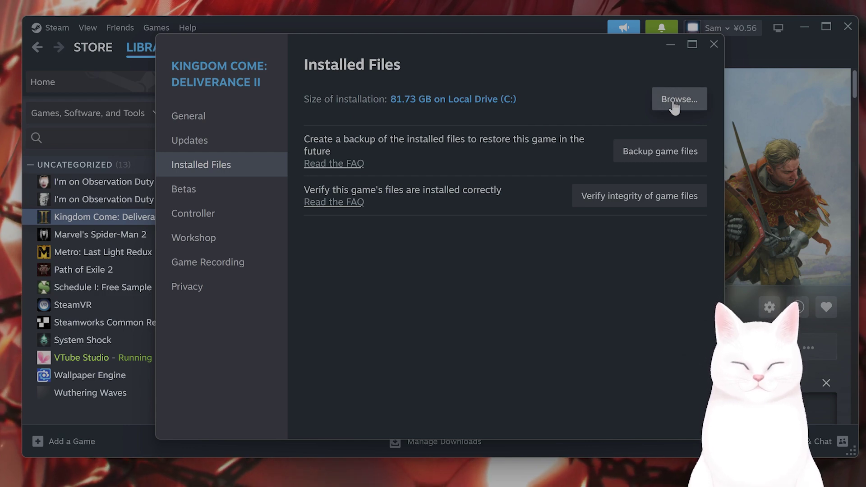
double_click(165, 121)
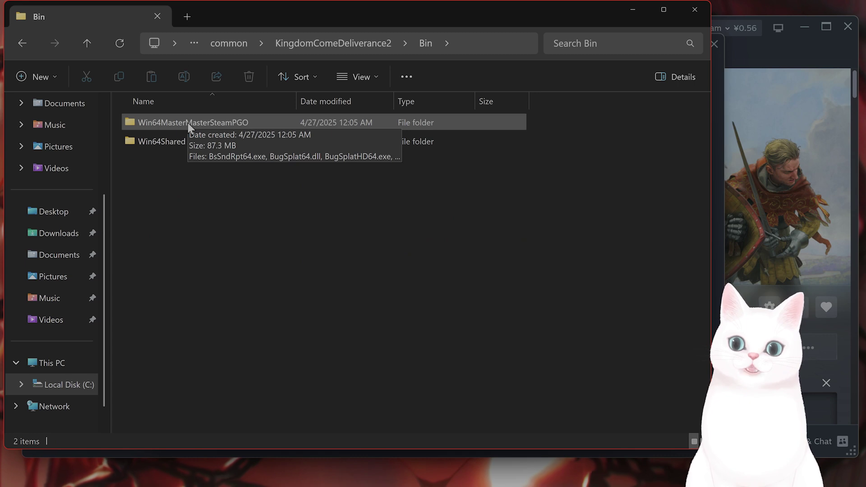
double_click(187, 122)
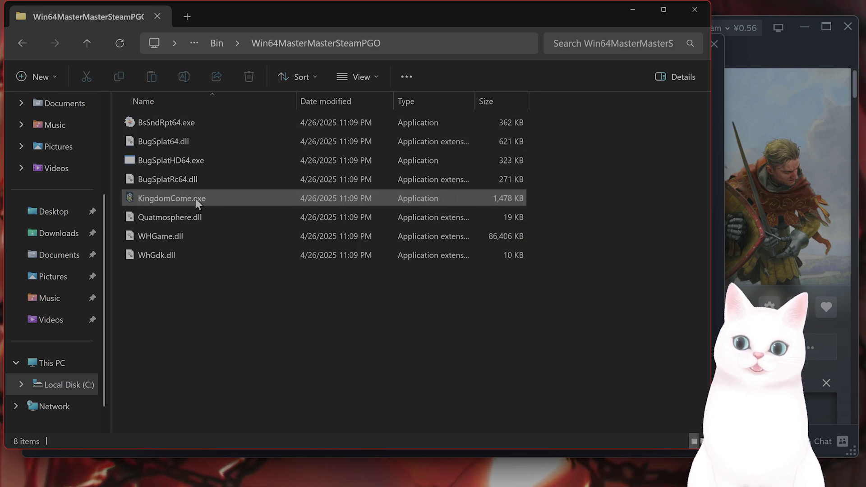
- Set KingdomCome.exe to run as an administrator in its compatibility properties
click(196, 199)
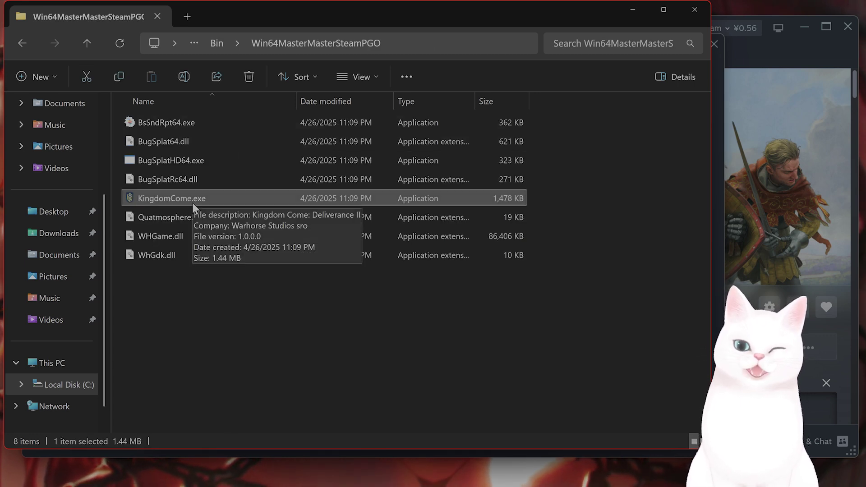
right_click(191, 201)
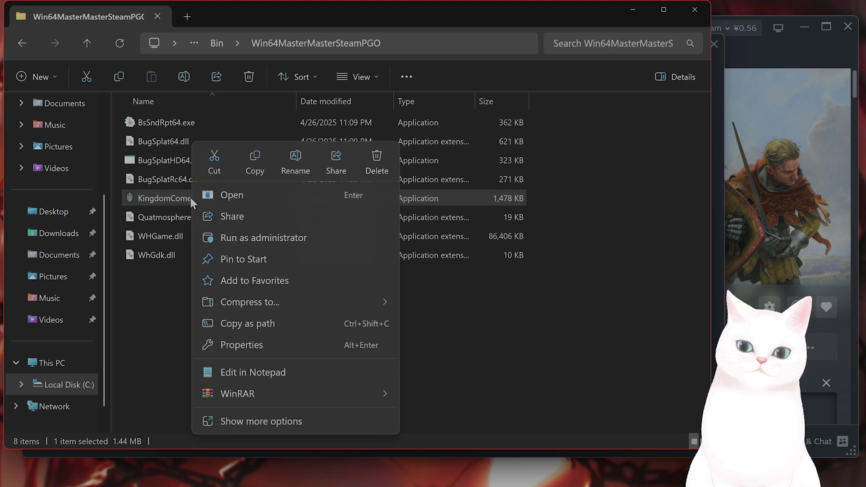
click(277, 348)
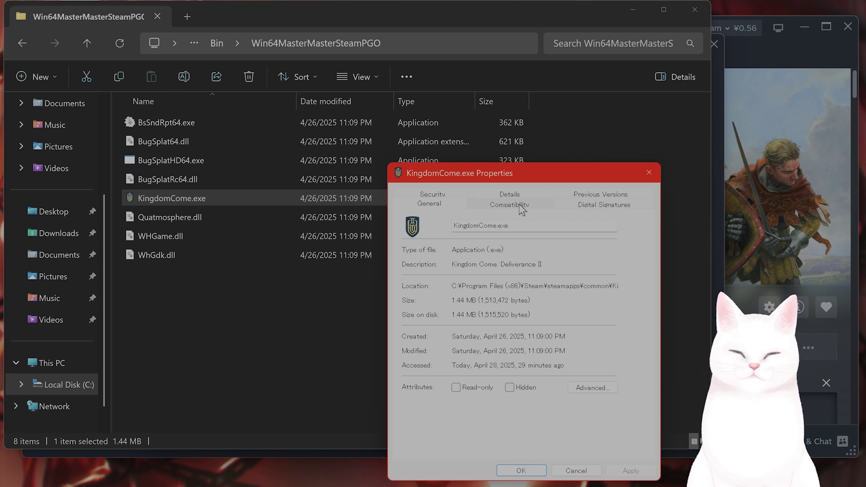
click(522, 209)
drag(498, 165, 361, 113)
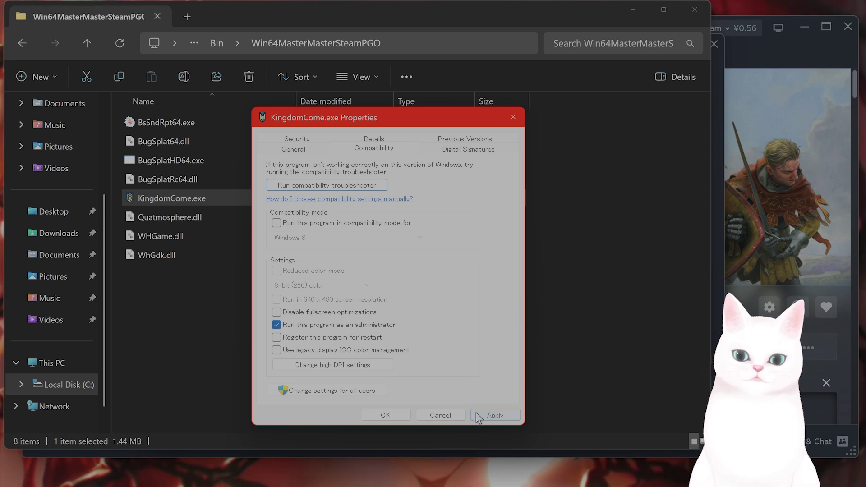
click(386, 414)
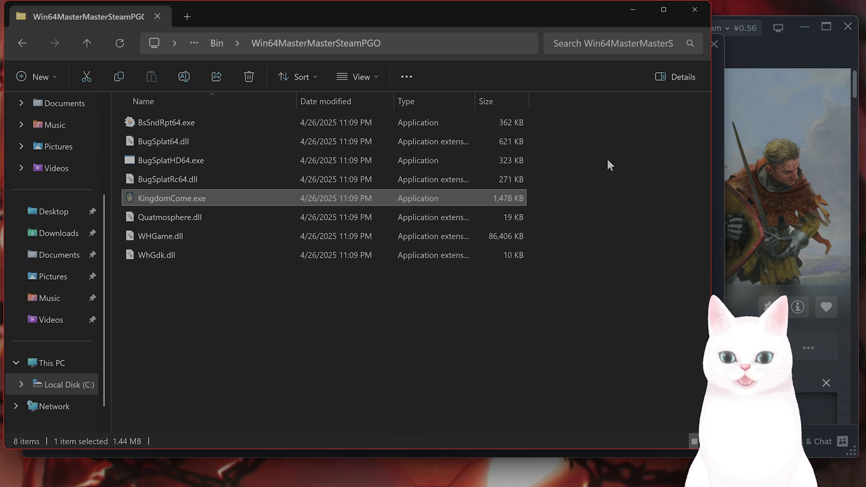
- Clear the game folder, game properties and Steam windows away from the desktop
click(638, 12)
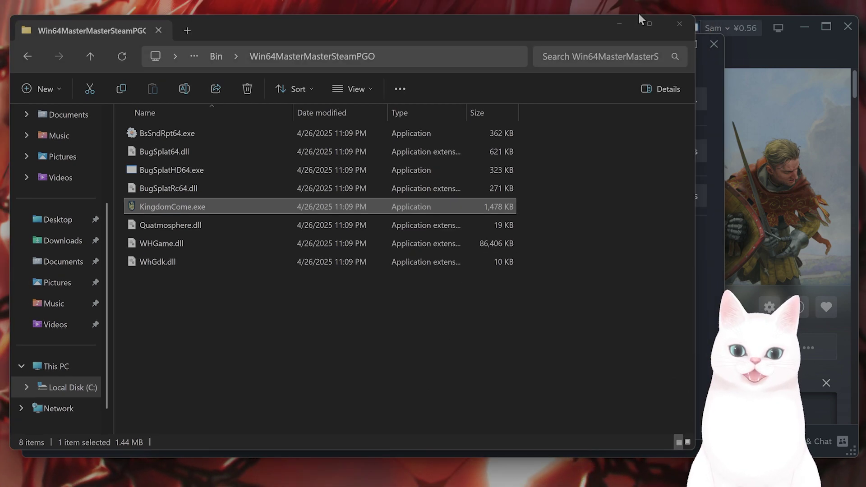
drag(511, 42, 553, 58)
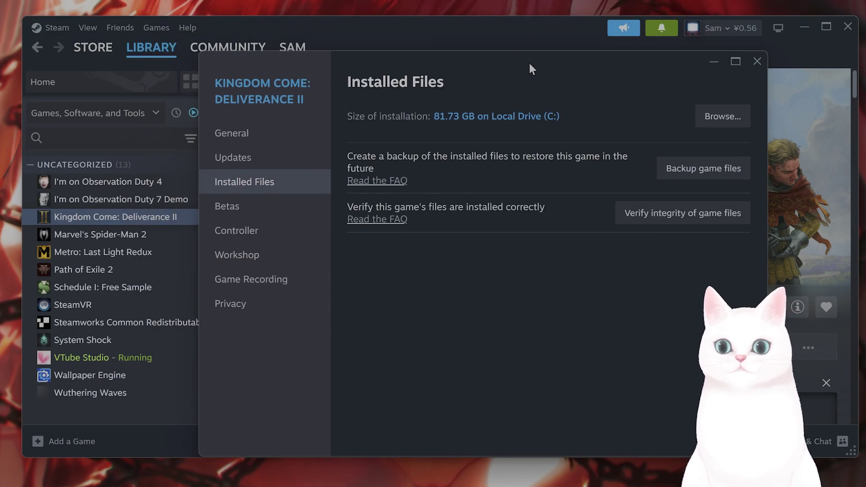
click(757, 60)
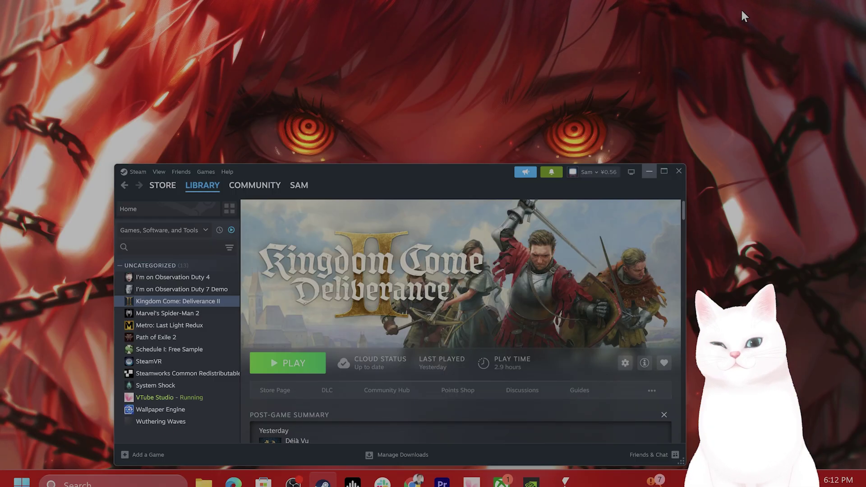
click(649, 171)
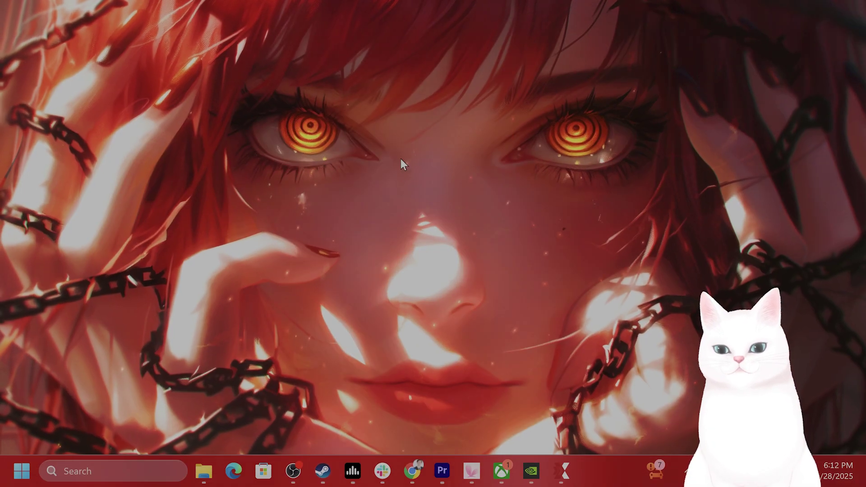
- Switch to Chrome and examine the X86 and X64 Visual C++ Redistributable download links on the Microsoft Learn page
mouse_move(423, 480)
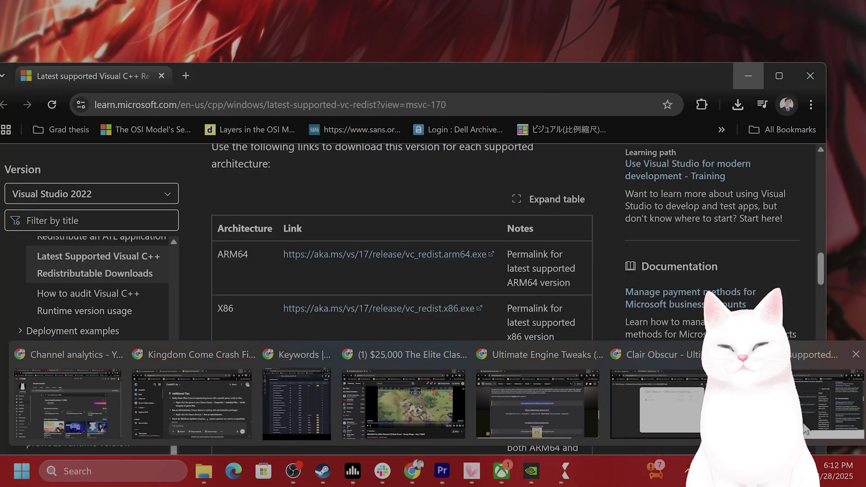
click(806, 422)
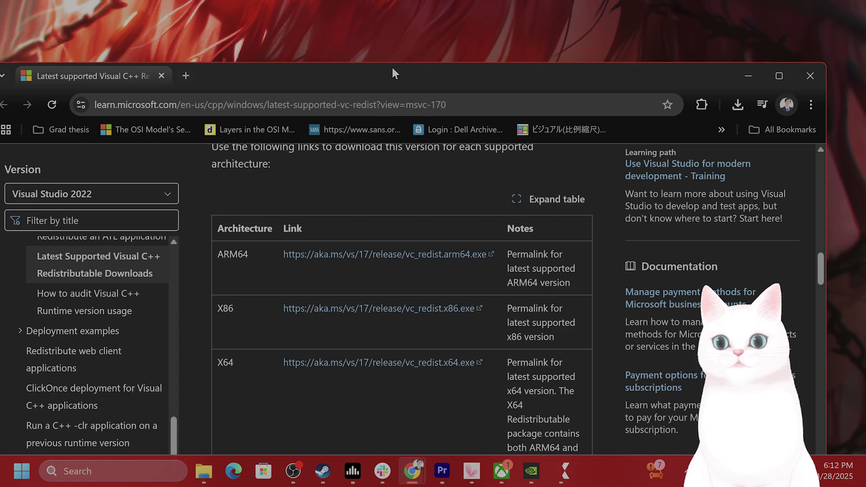
drag(399, 72, 399, 42)
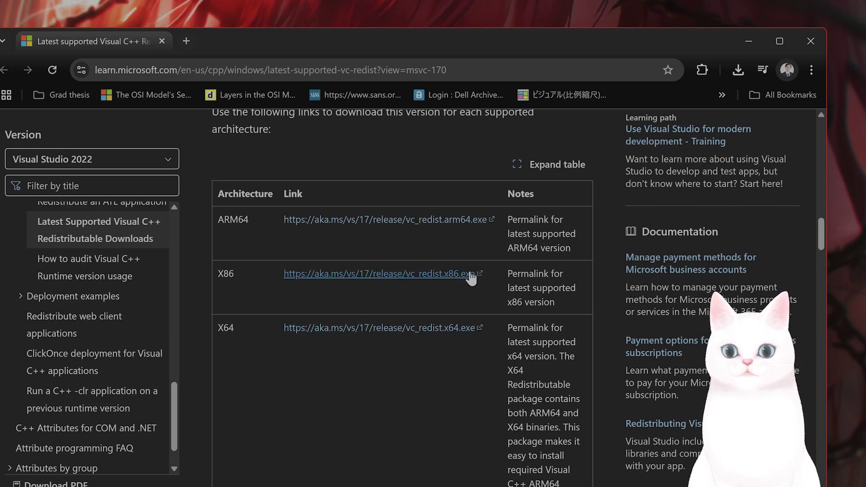
scroll(470, 278, down, 6)
scroll(471, 282, up, 8)
scroll(483, 301, down, 7)
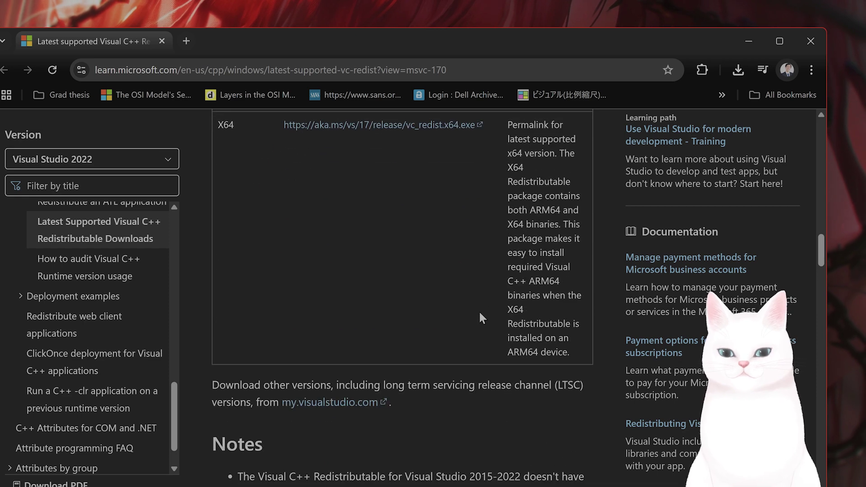
scroll(480, 317, up, 4)
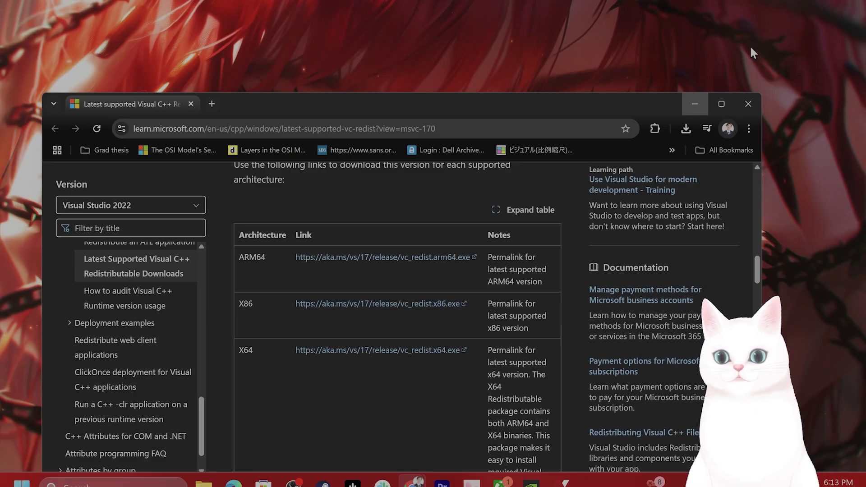
click(695, 104)
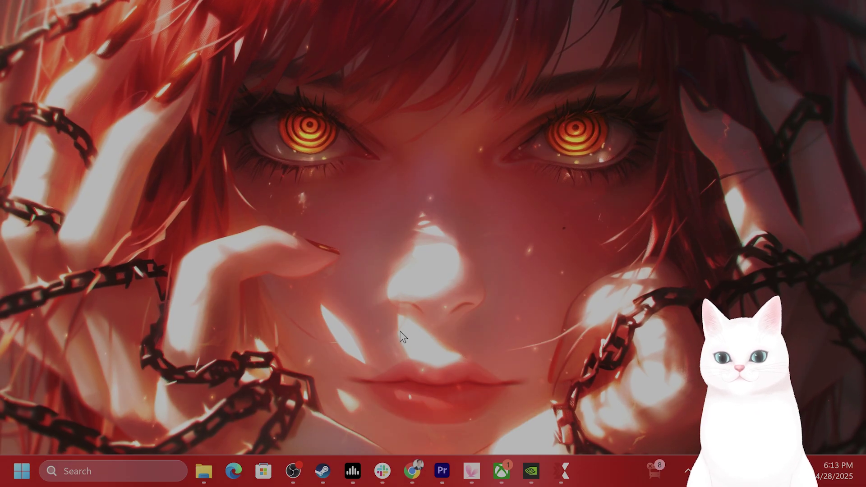
- Switch to Steam and view the file integrity verification option in the installed-files properties of Kingdom Come: Deliverance II
click(321, 470)
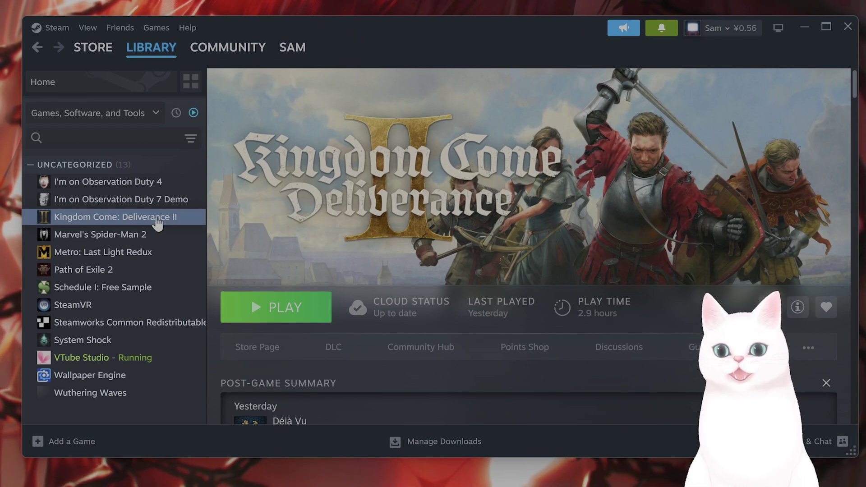
right_click(156, 220)
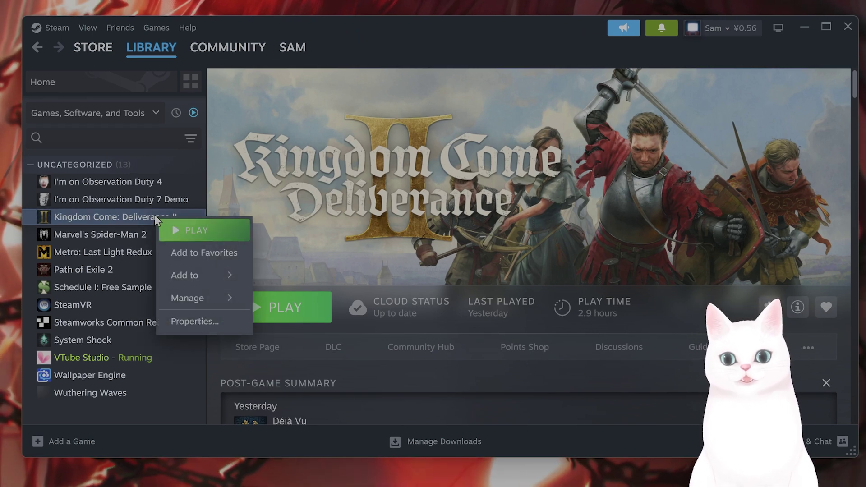
click(210, 322)
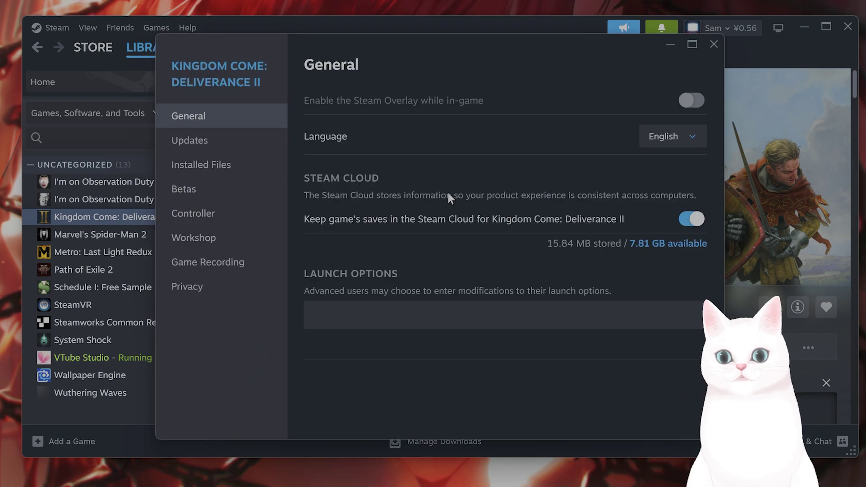
click(242, 175)
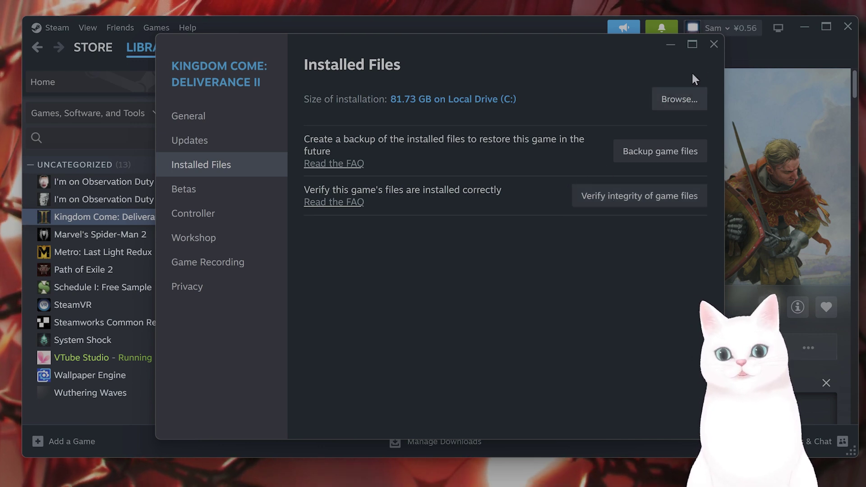
click(712, 50)
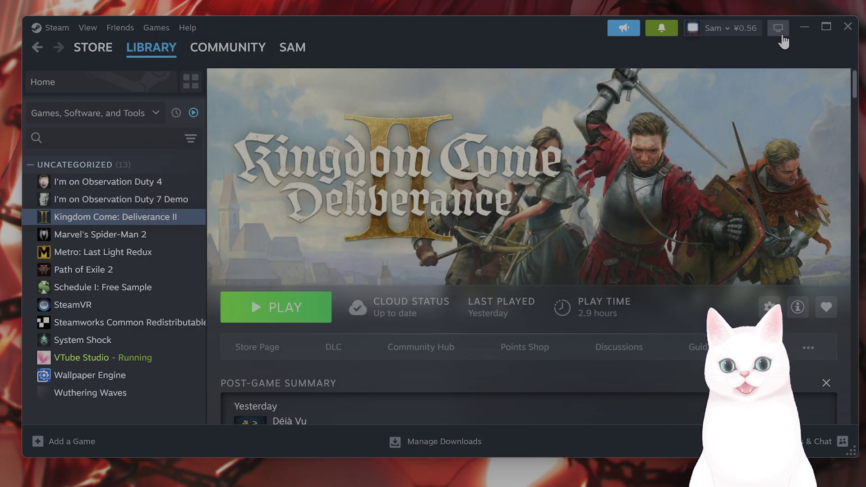
click(749, 79)
- Switch to Windows Security and open the Virus & threat protection settings for management
click(124, 471)
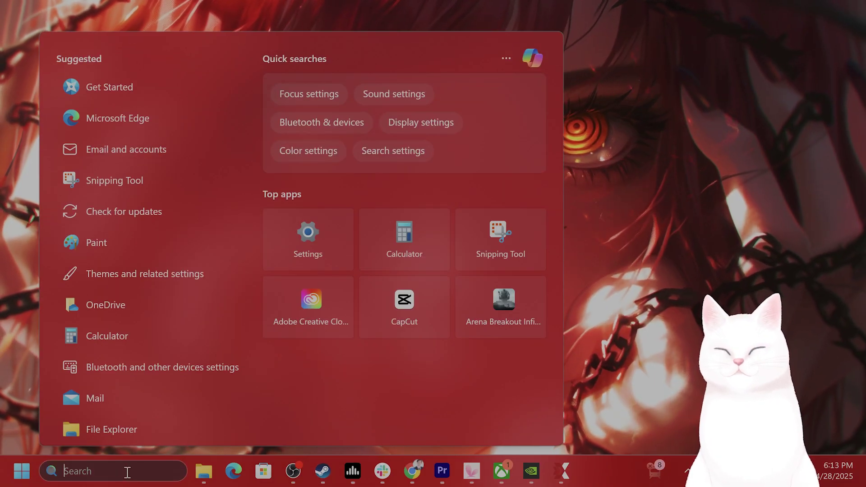
text(windows)
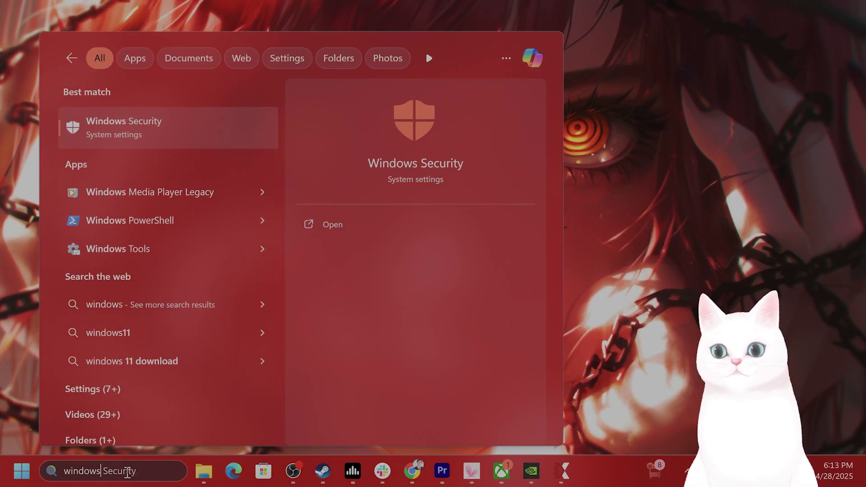
key(Return)
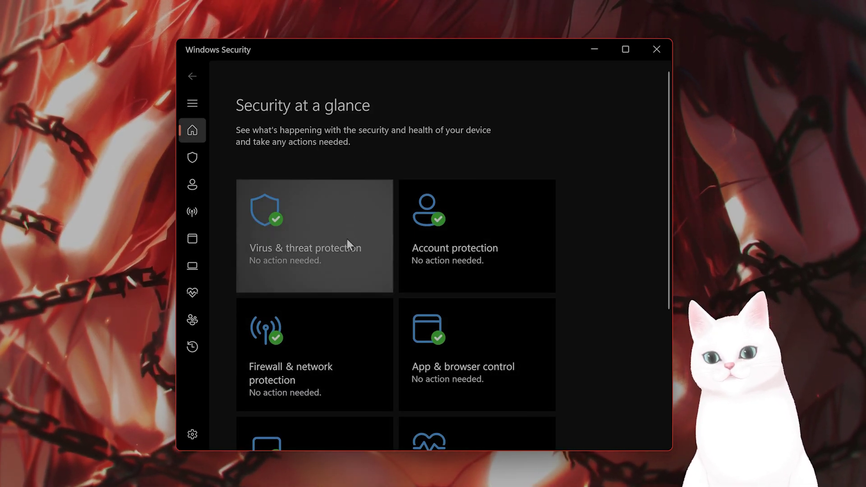
click(334, 238)
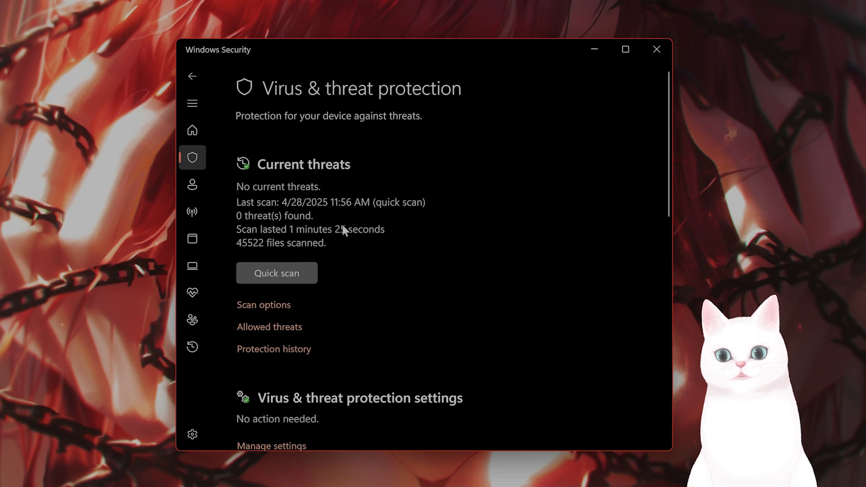
scroll(352, 230, down, 2)
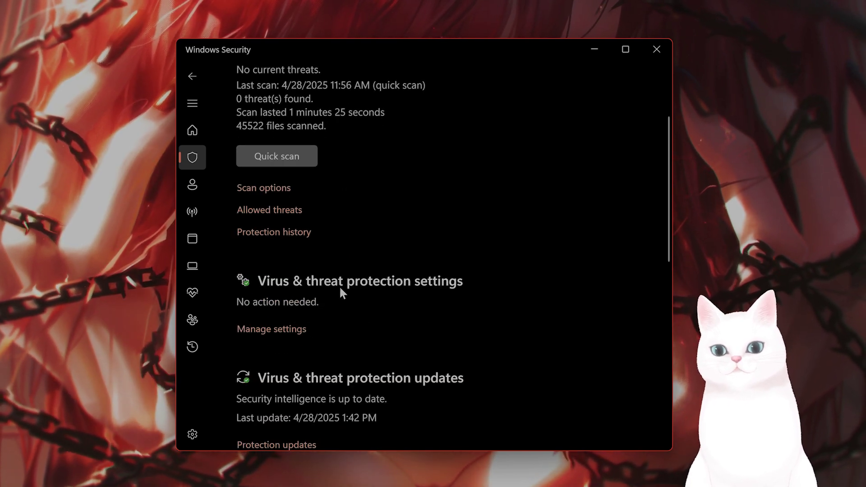
scroll(285, 336, up, 2)
click(285, 336)
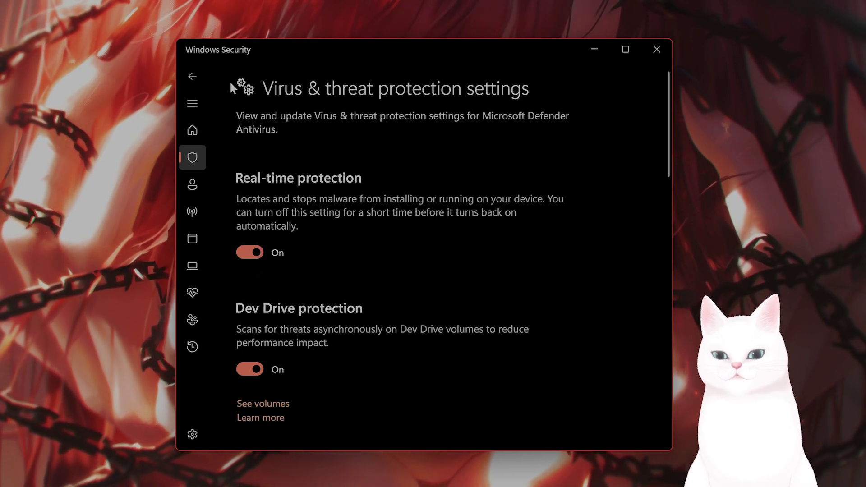
- Return to the security overview and open the firewall settings of the active public network
click(194, 76)
click(194, 76)
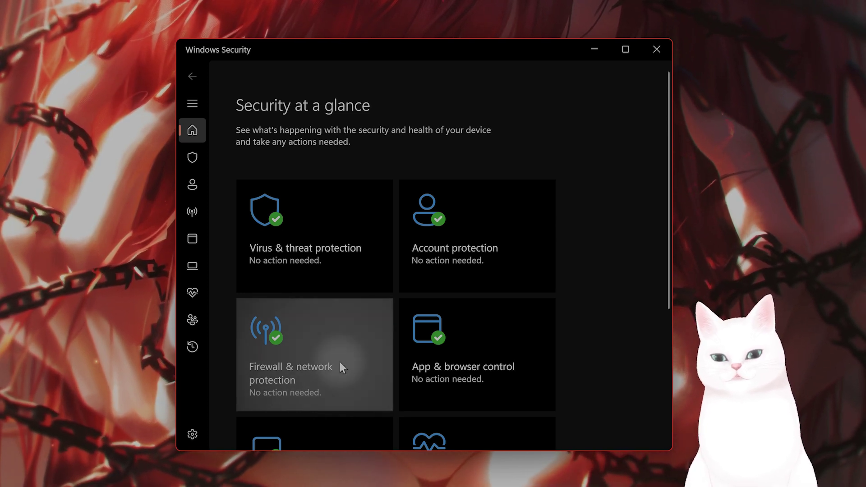
click(340, 362)
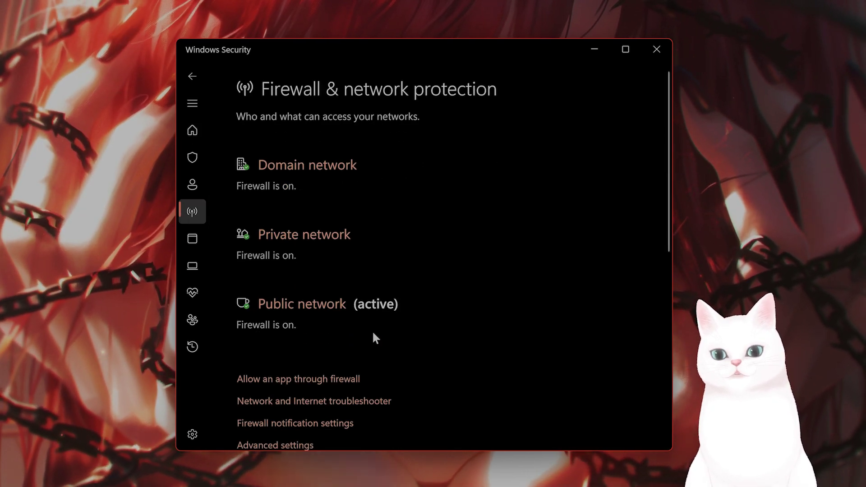
click(319, 309)
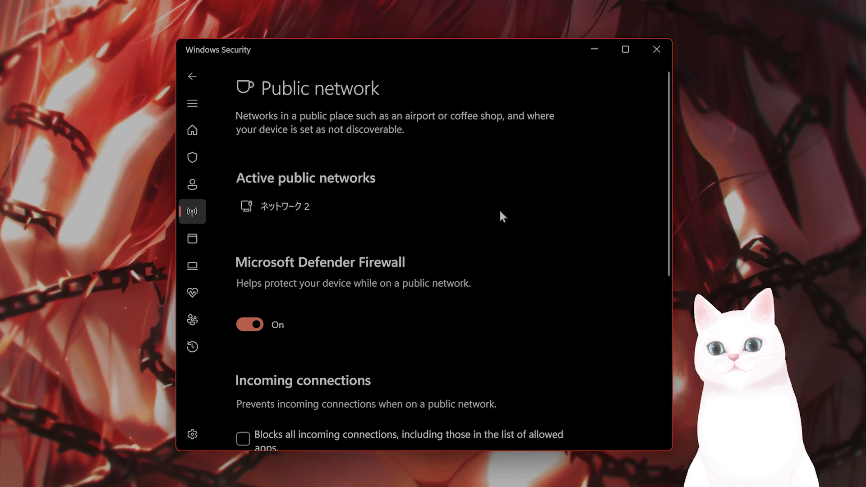
- Examine the Microsoft Defender Firewall and incoming connections options for the public network, and close Windows Security
scroll(377, 290, down, 3)
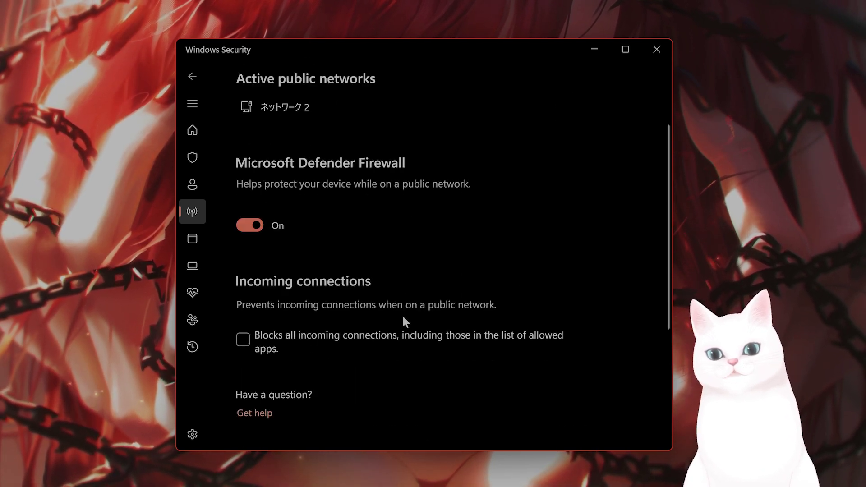
scroll(402, 316, up, 2)
scroll(397, 298, down, 6)
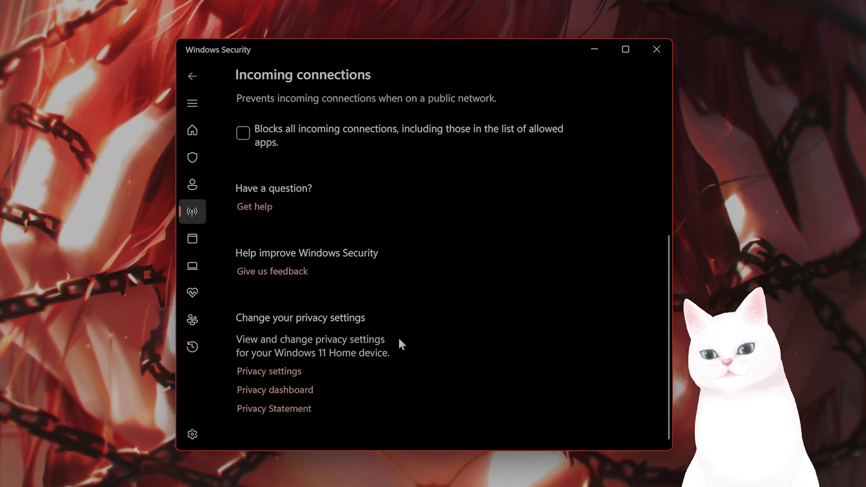
scroll(398, 344, up, 5)
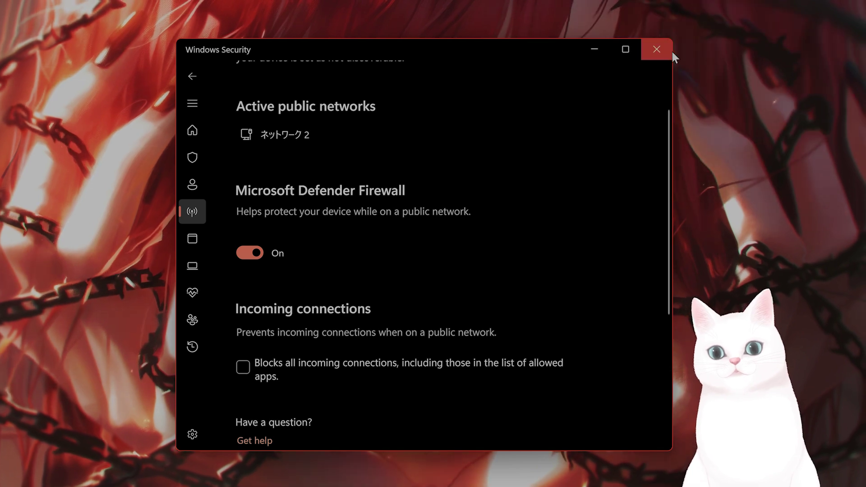
click(657, 49)
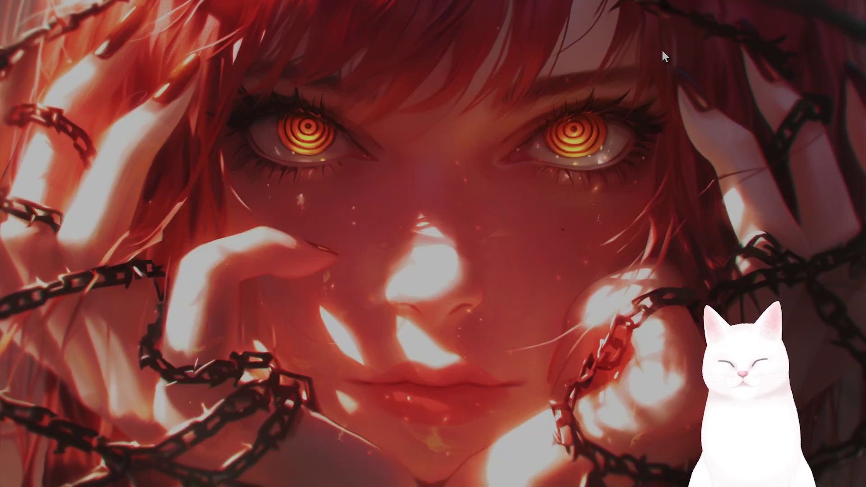
- Search Windows for "settings", launch the Settings app and open the Windows Update page
click(88, 474)
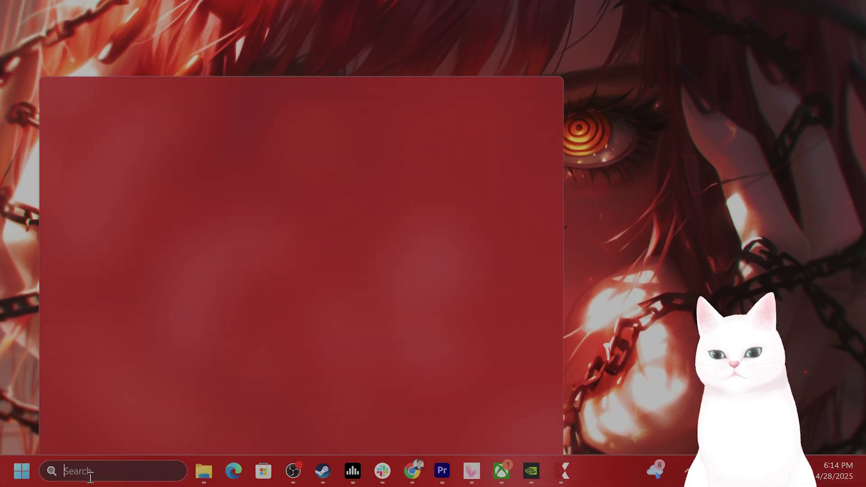
text(settings)
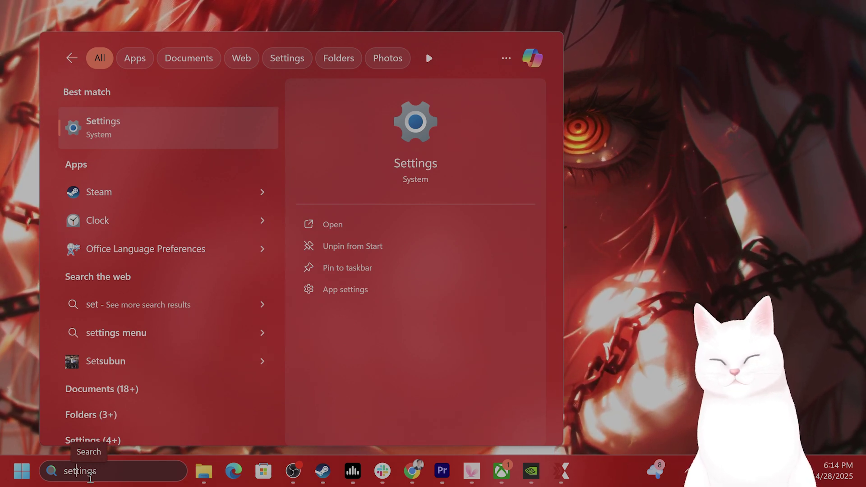
key(Return)
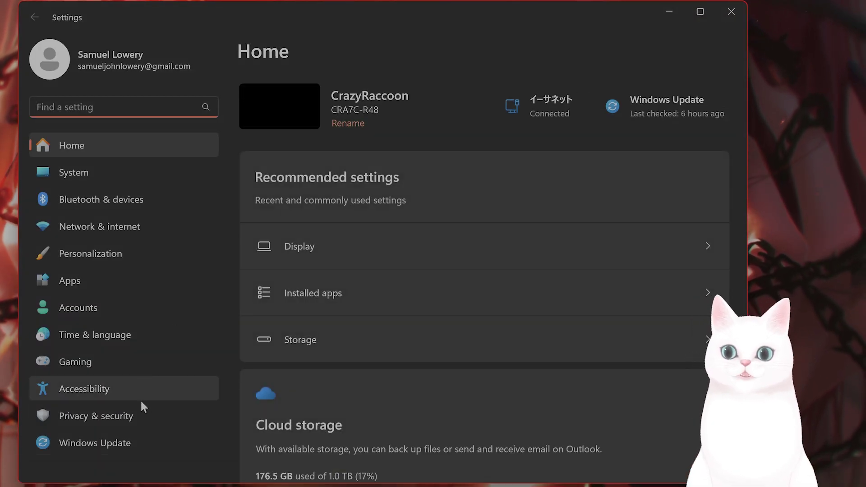
click(135, 445)
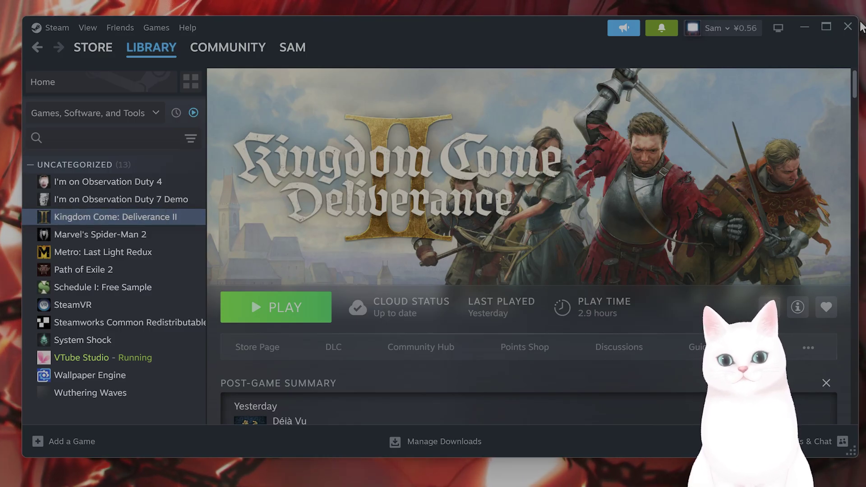
- In Steam, view the update and installed-files properties of Kingdom Come: Deliverance II, and clear the Steam windows away
right_click(151, 219)
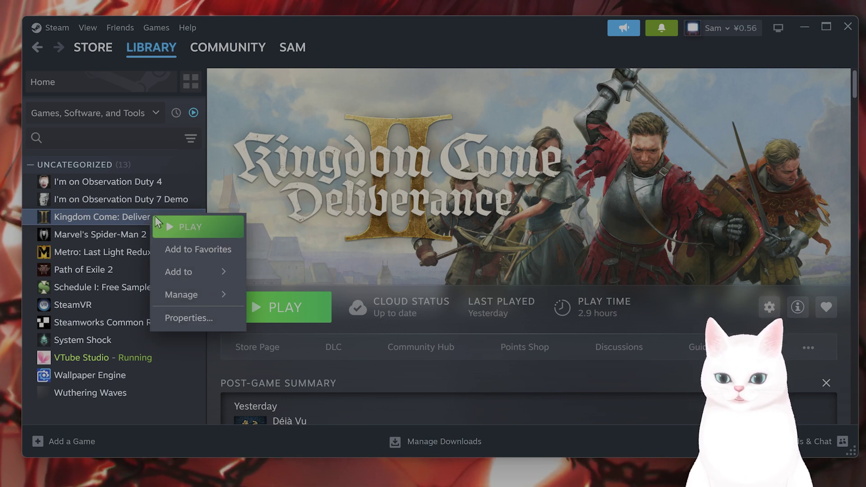
click(201, 318)
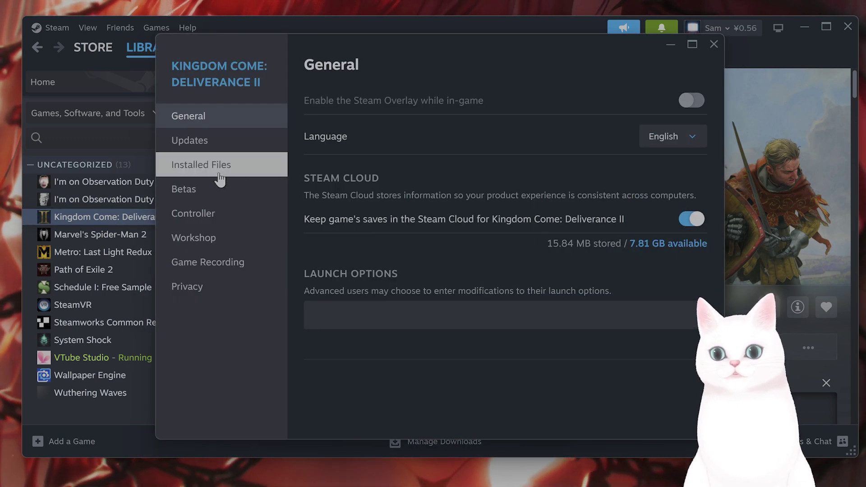
click(226, 148)
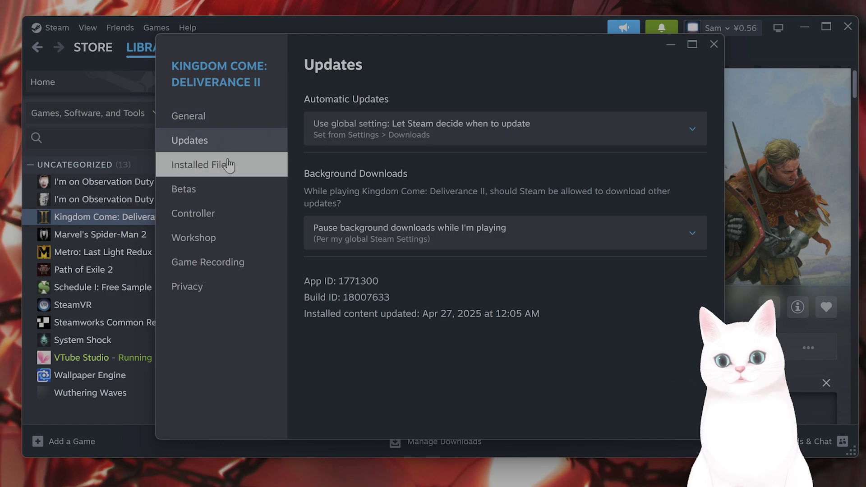
click(229, 165)
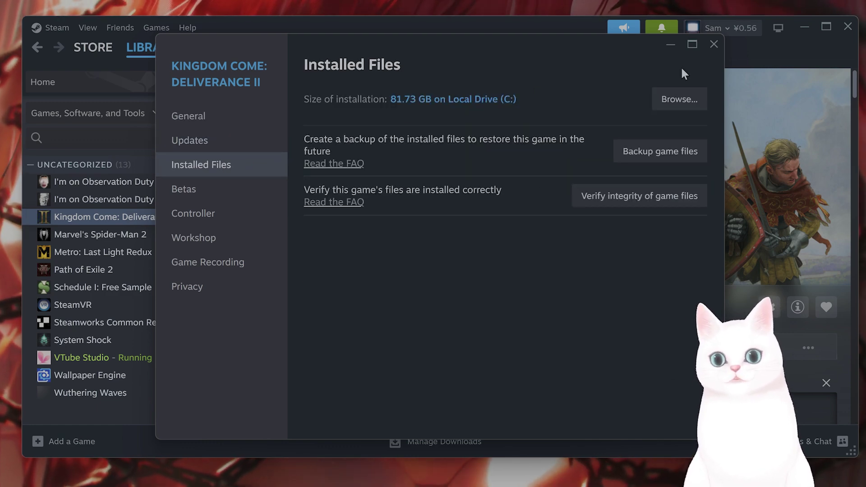
click(707, 50)
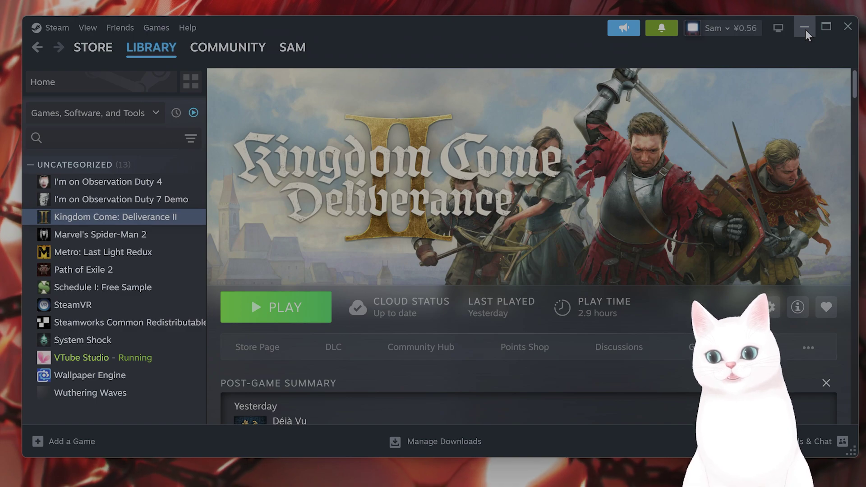
click(805, 29)
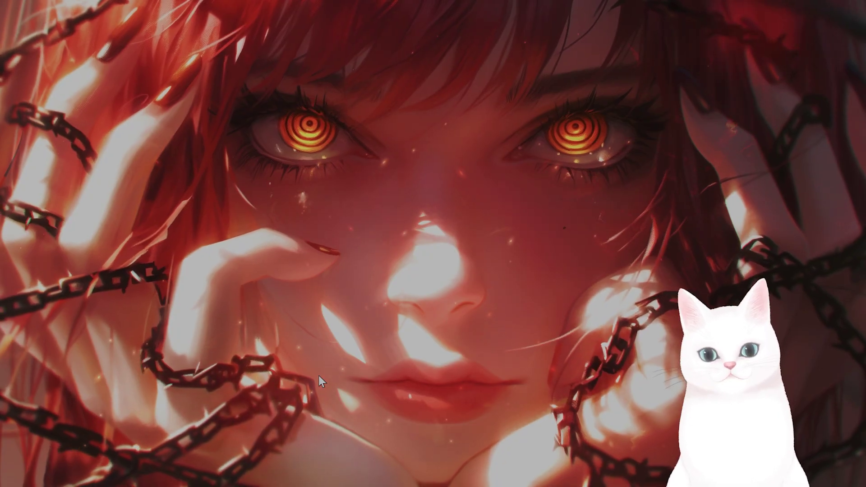
- Search Windows for "cmd" and open Command Prompt as administrator
click(108, 474)
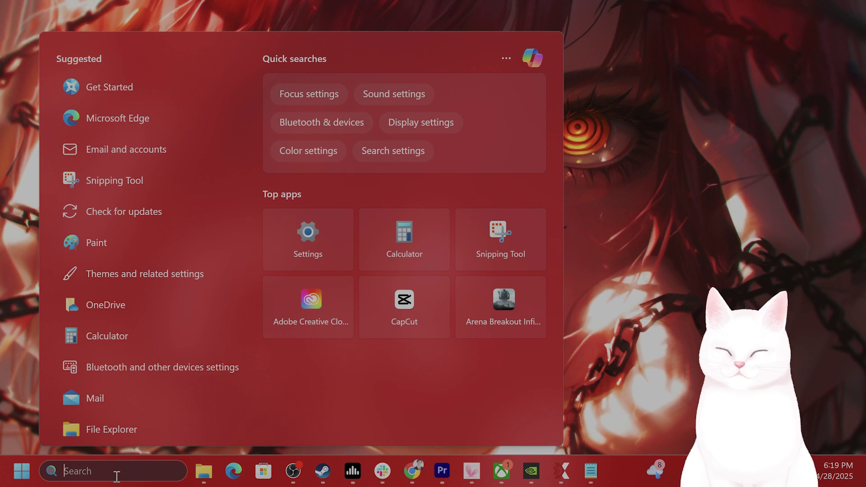
text(cmd)
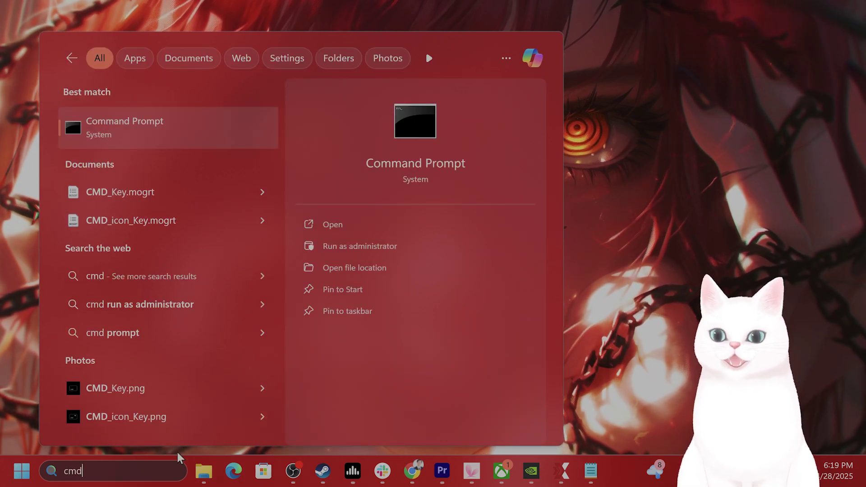
right_click(148, 121)
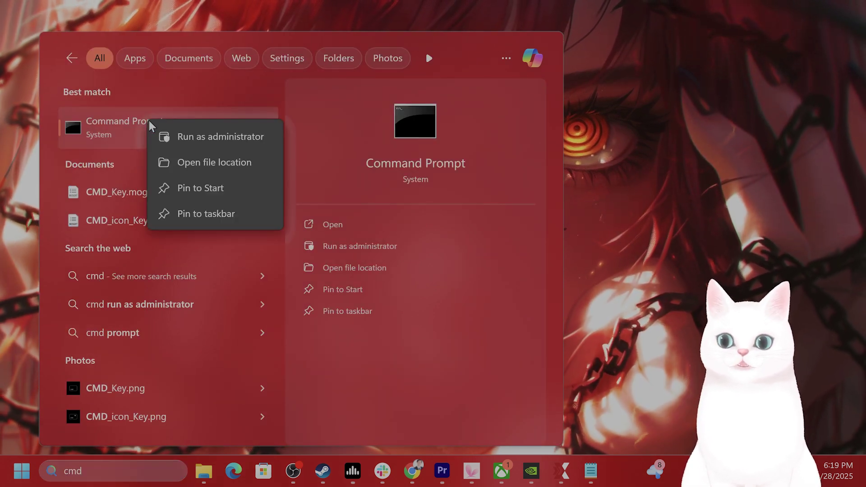
click(202, 136)
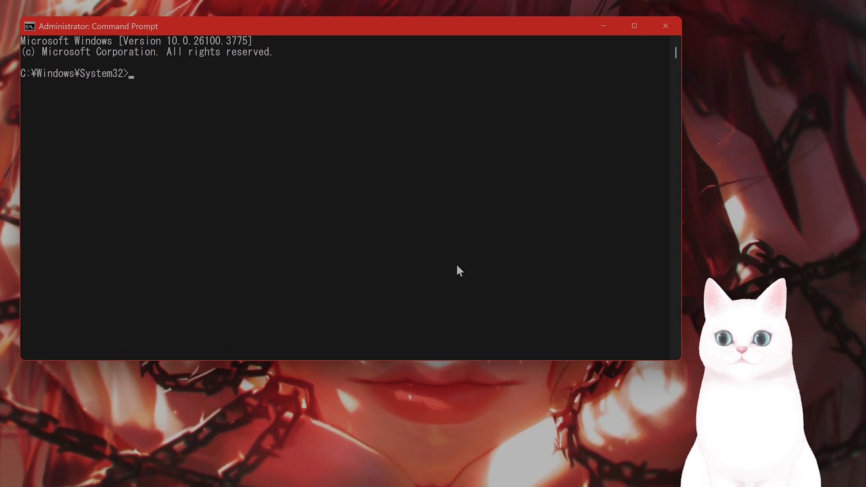
- Run the system file check with the command sfc /scannow
text(sfc /)
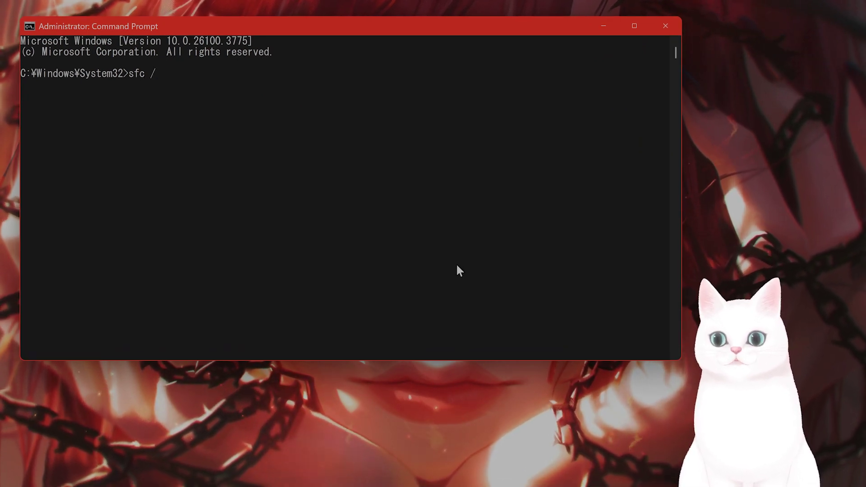
text(scannow)
key(Return)
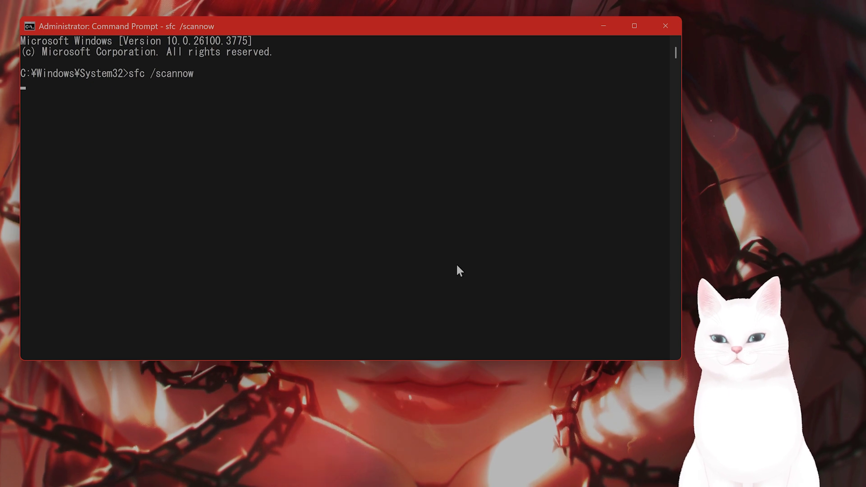